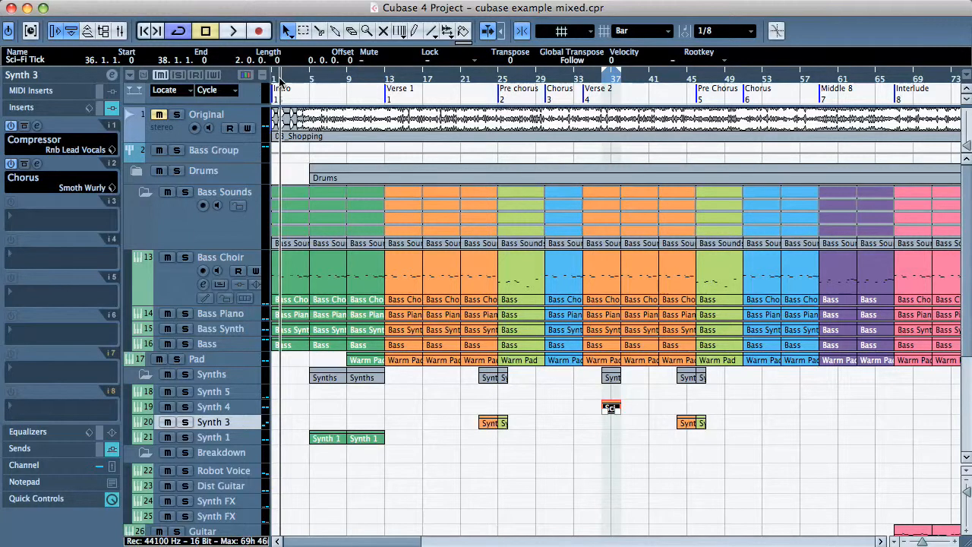
- Solo the Original track and play its intro from bar 6 and the start of Verse 1
click(317, 81)
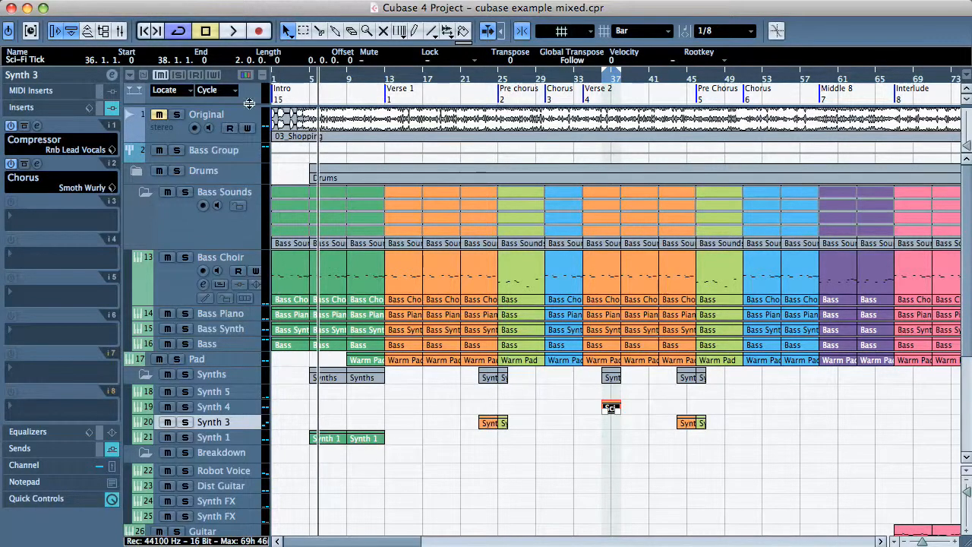
click(175, 121)
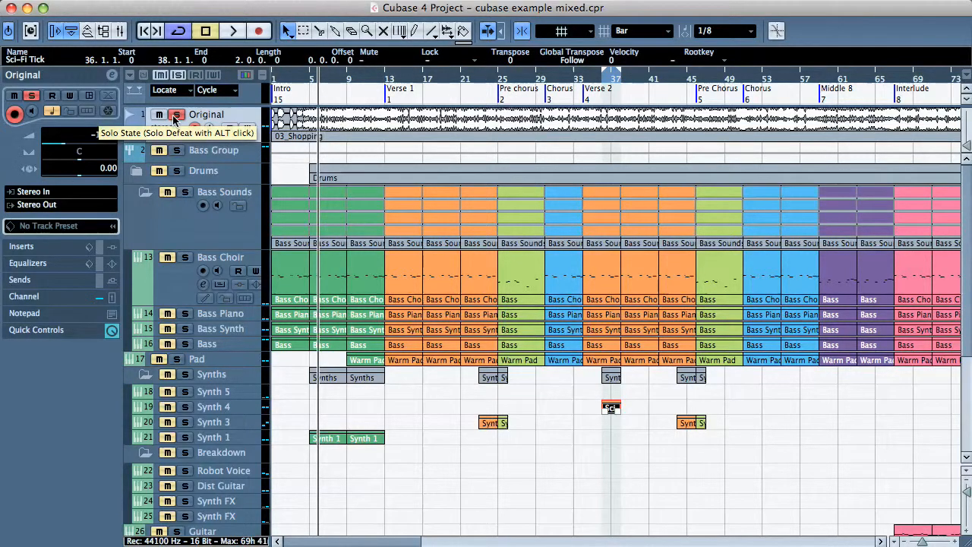
key(space)
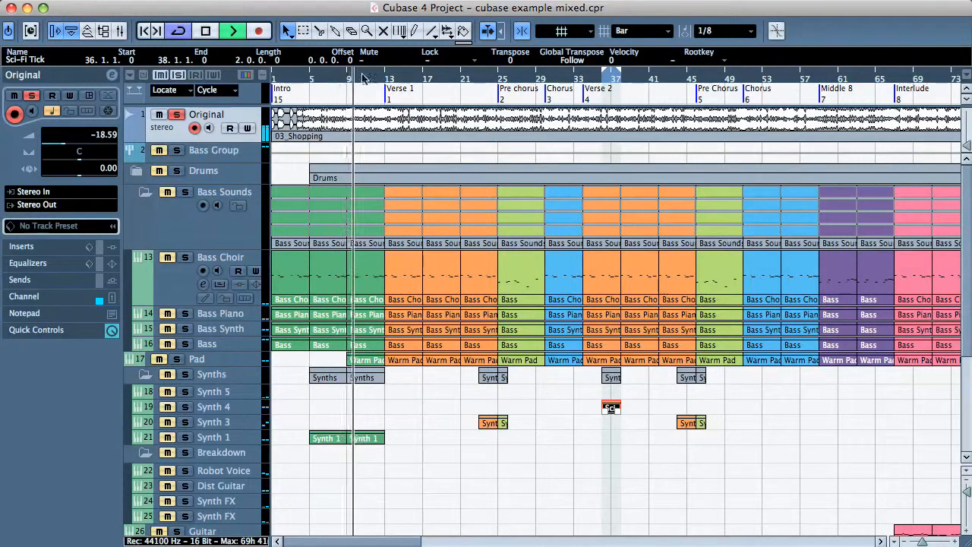
click(382, 80)
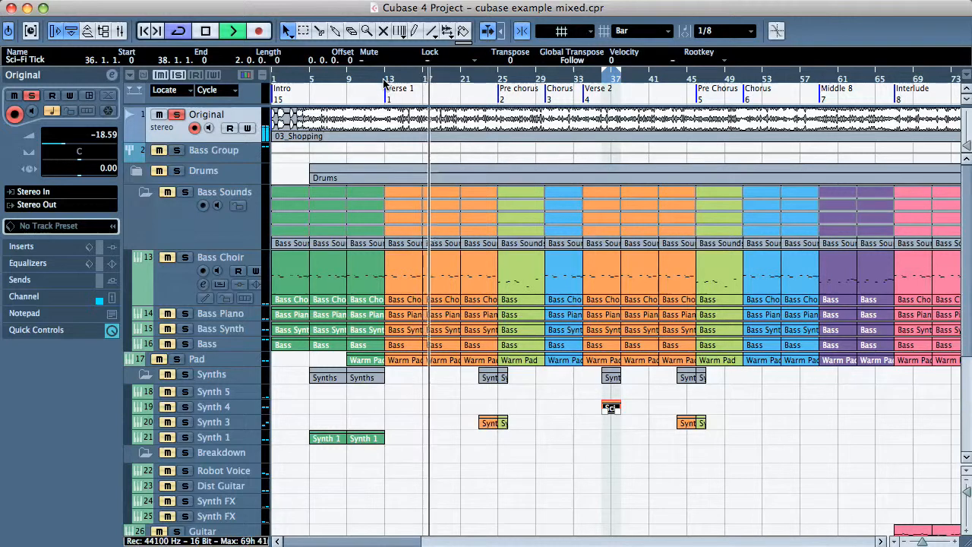
key(space)
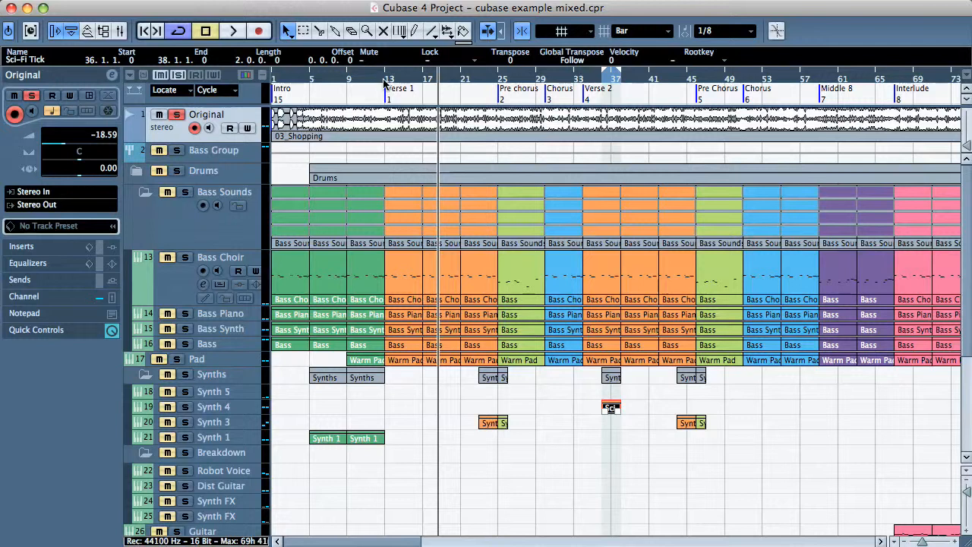
click(403, 79)
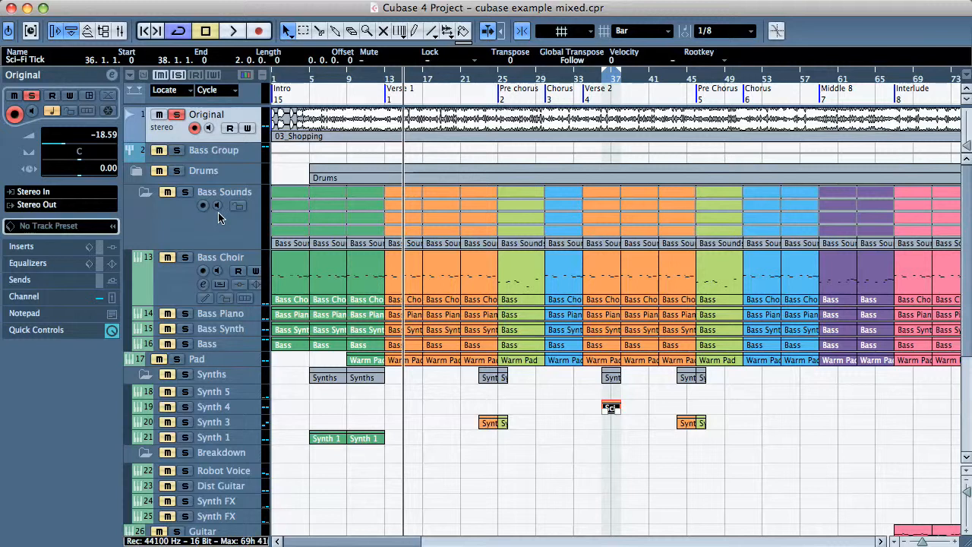
- Enlarge the height of the Drums folder track so its lanes are easier to see
click(212, 171)
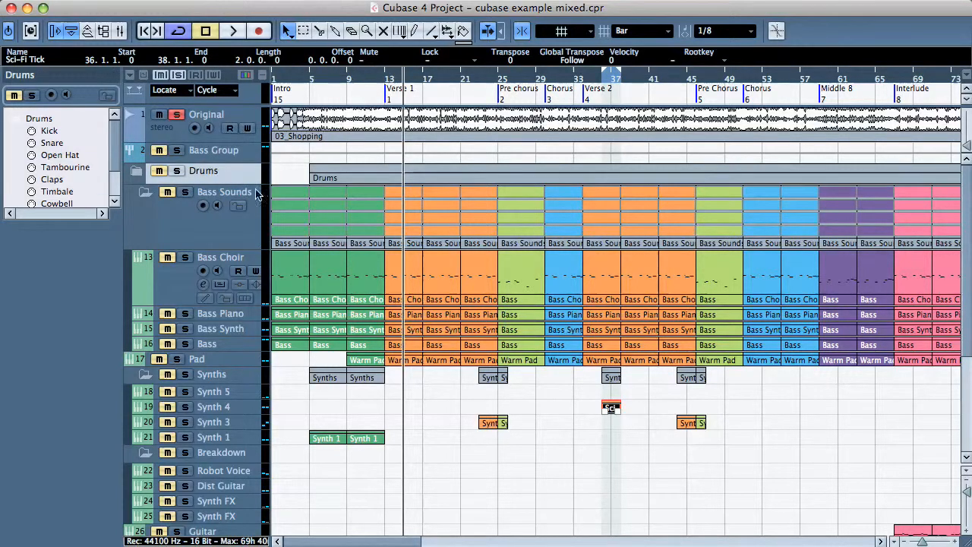
drag(205, 185, 205, 213)
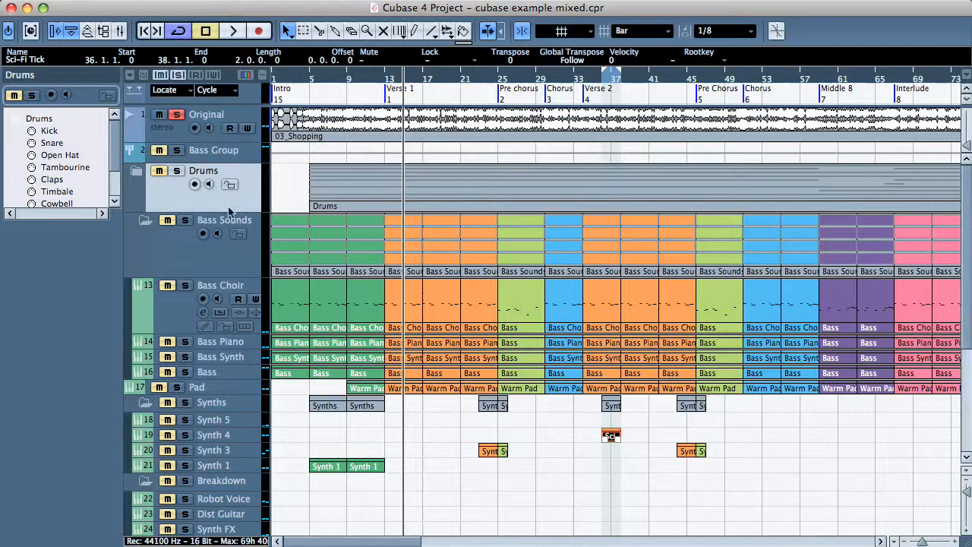
- Solo the Vocal track and move it up to directly below the Original track
scroll(220, 365, down, 5)
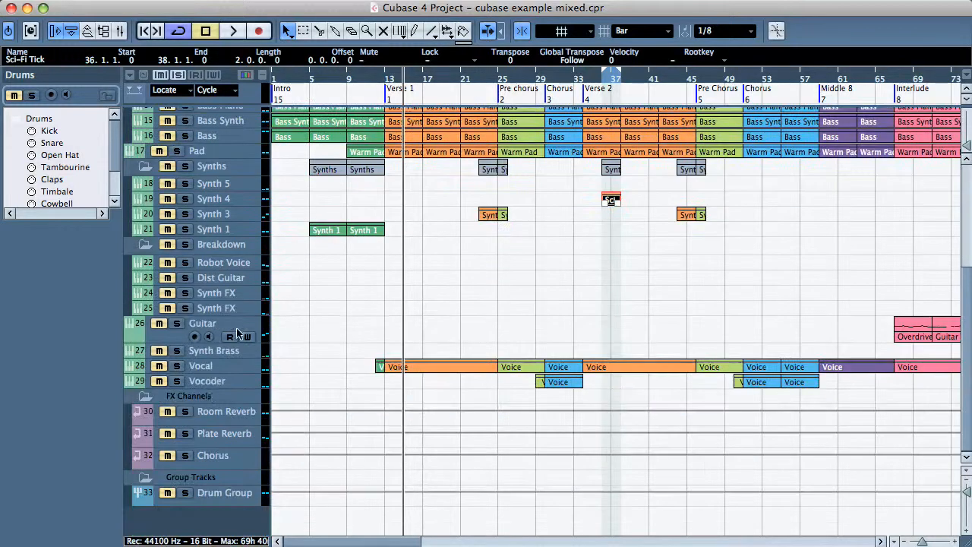
click(211, 370)
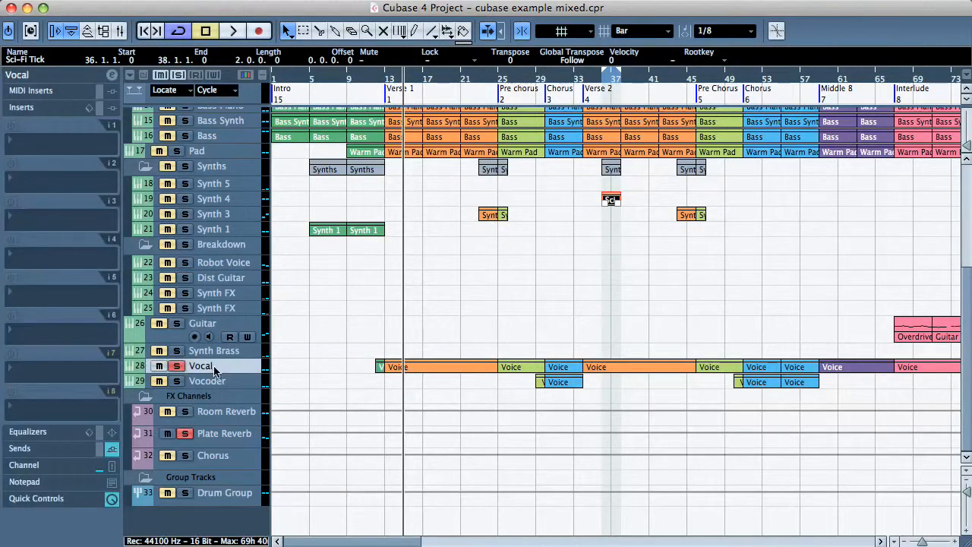
drag(215, 356, 213, 135)
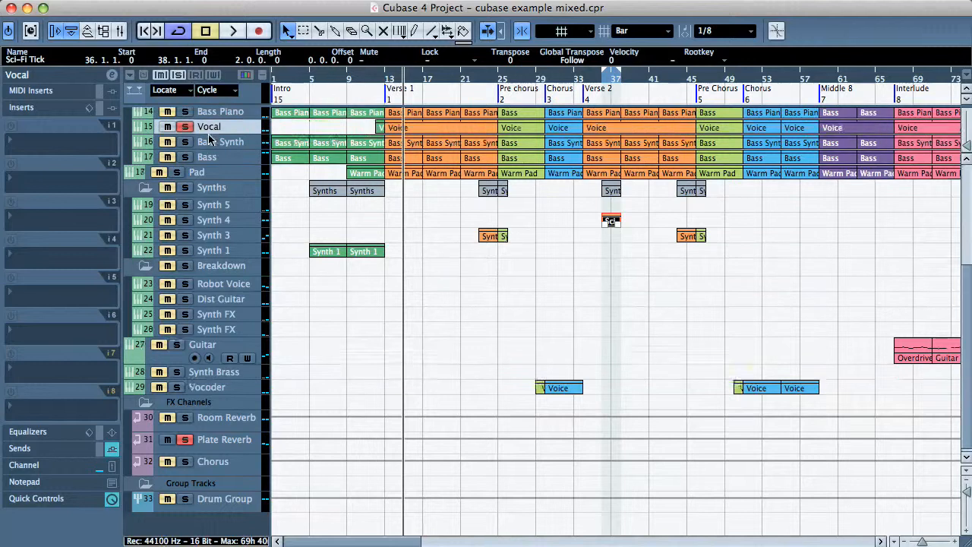
scroll(201, 248, up, 5)
drag(213, 362, 205, 178)
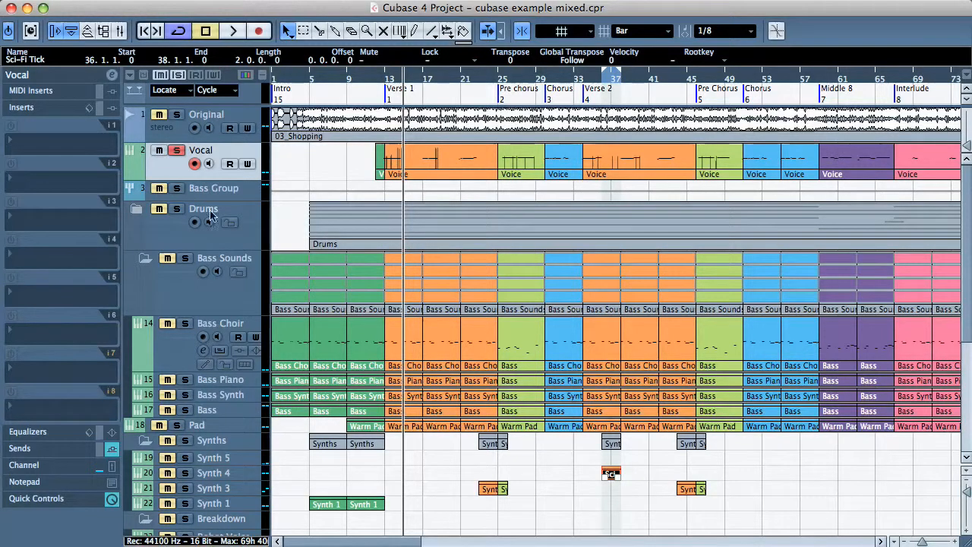
click(193, 164)
- Start playback from the Pre chorus and set the cycle range to the Vocal track's Voice part at bar 25
key(space)
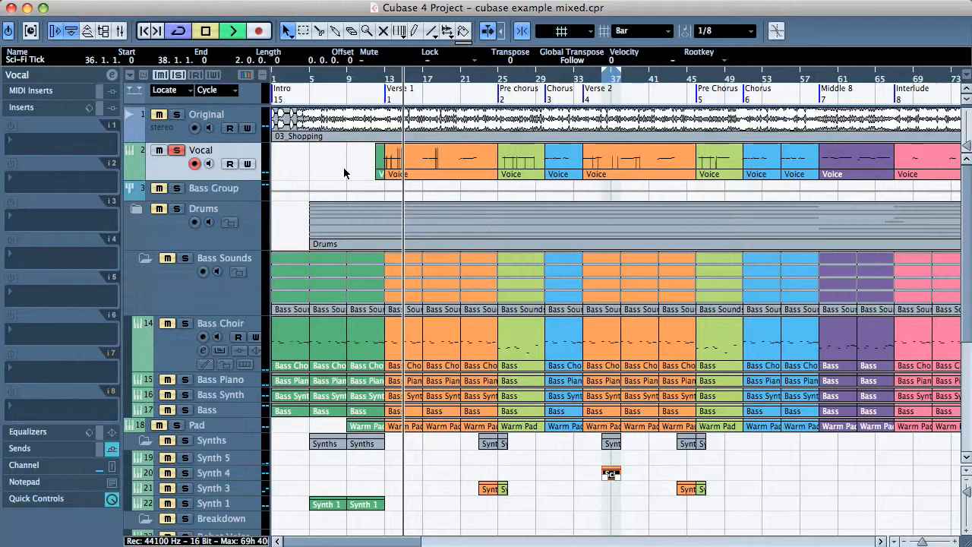
click(506, 97)
click(514, 175)
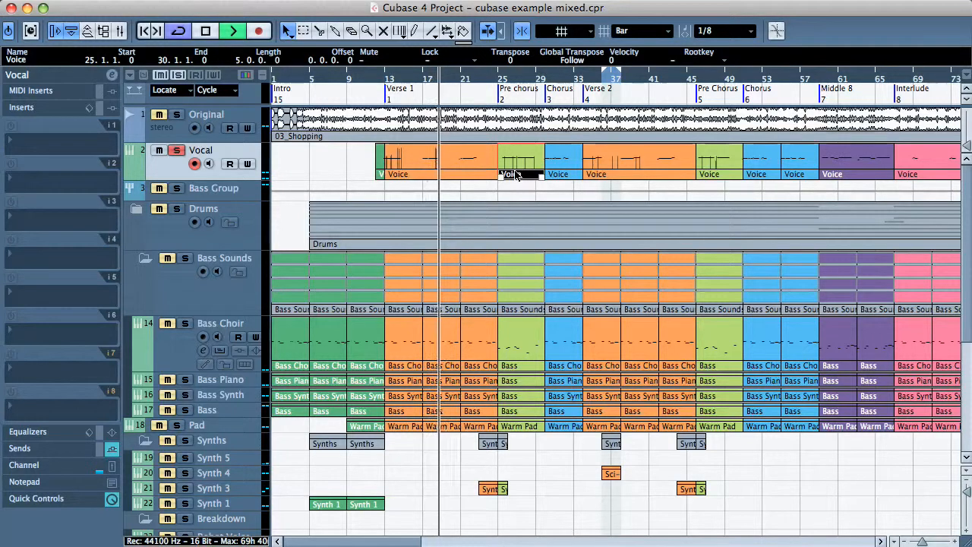
key(p)
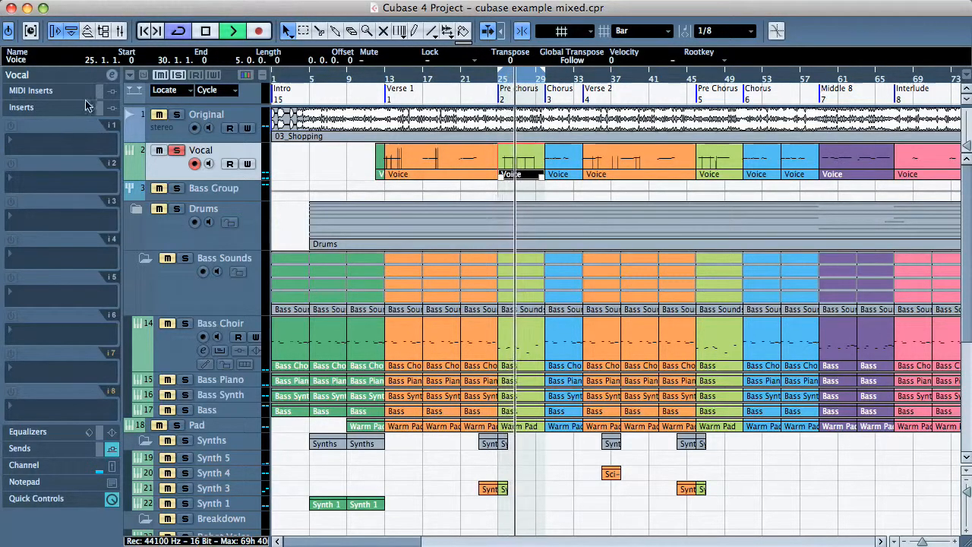
- Open the Vocal track's Prologue instrument and reposition its window so the lower controls show
click(73, 76)
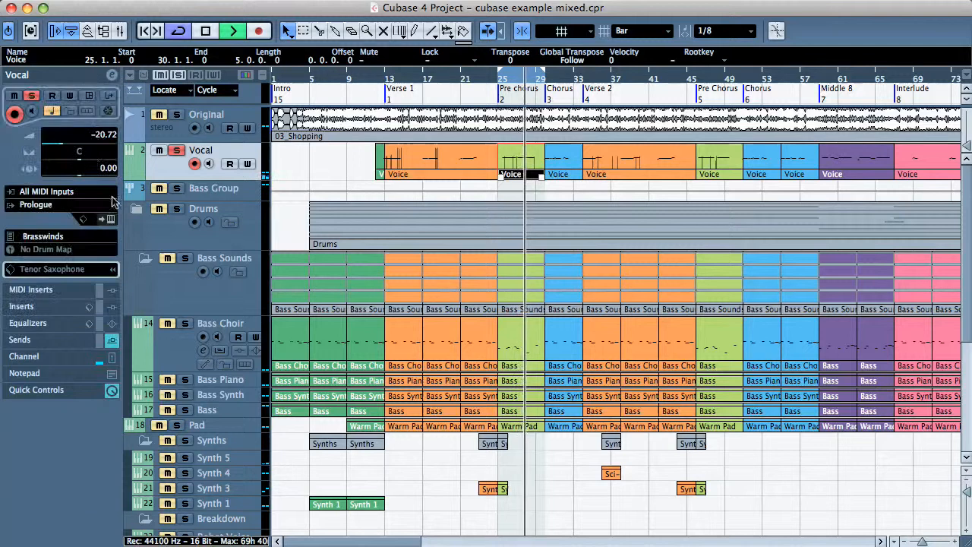
click(110, 218)
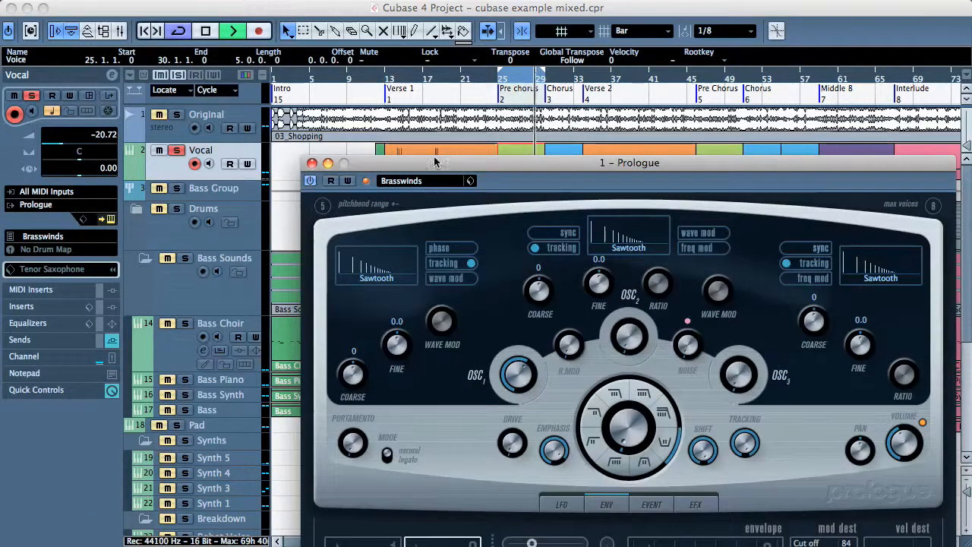
drag(461, 174, 370, 70)
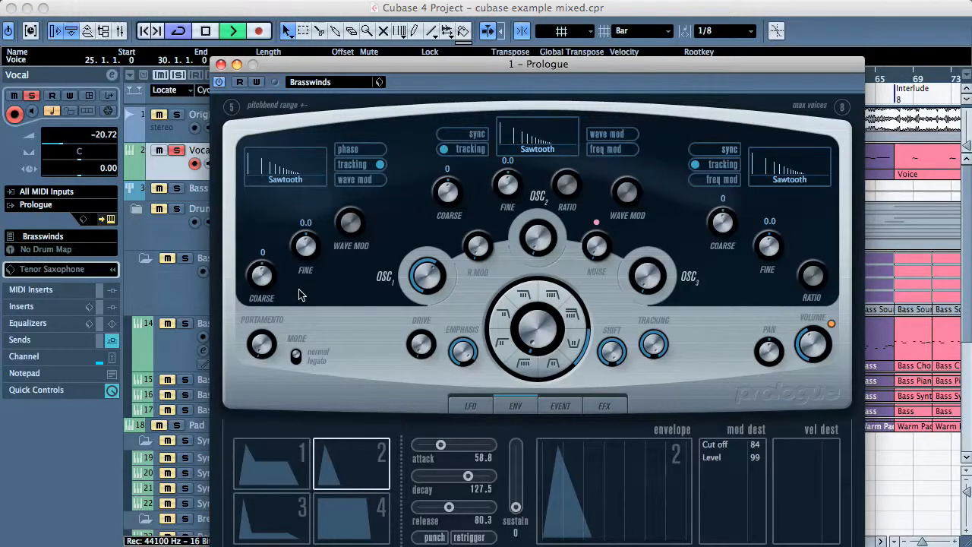
- Stop playback and examine Prologue's LFO, envelope, event and effects settings
key(space)
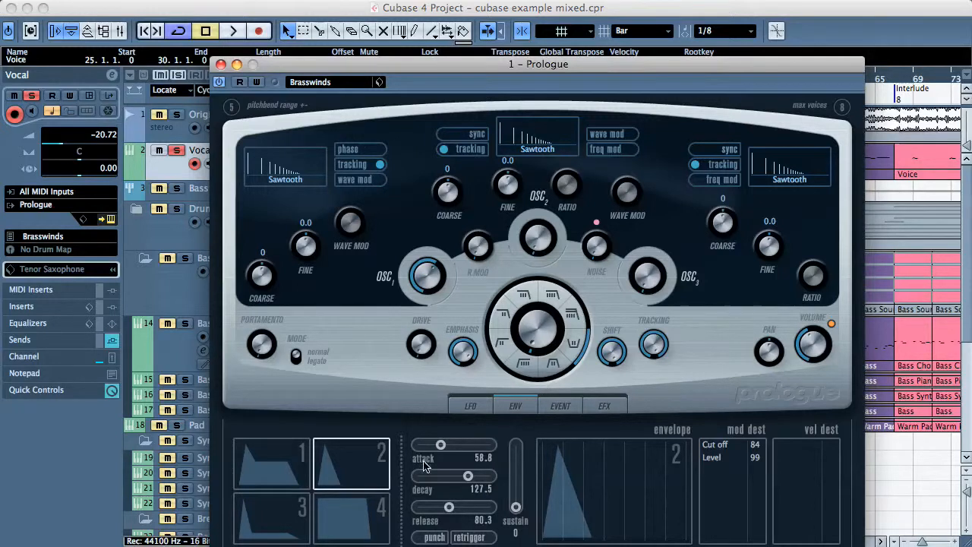
click(471, 408)
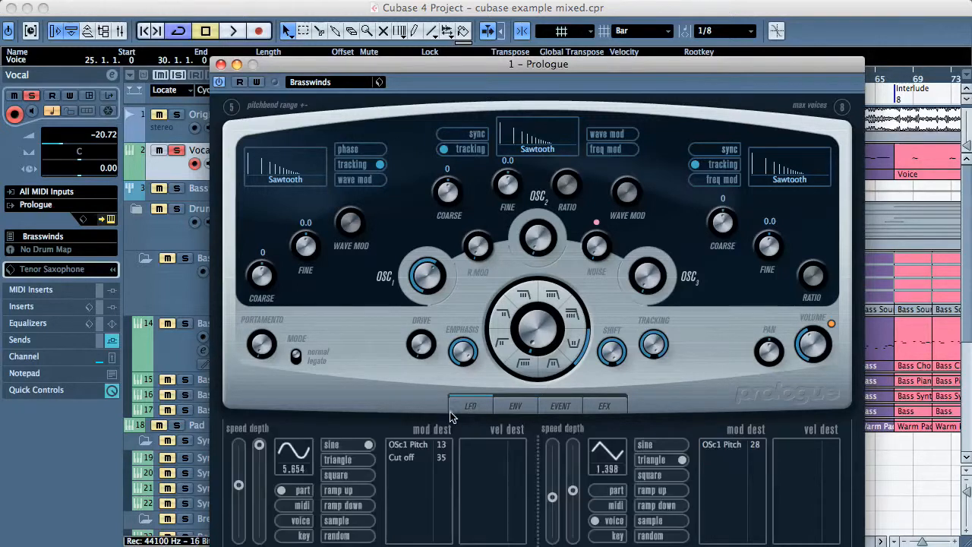
click(517, 407)
click(553, 407)
click(599, 408)
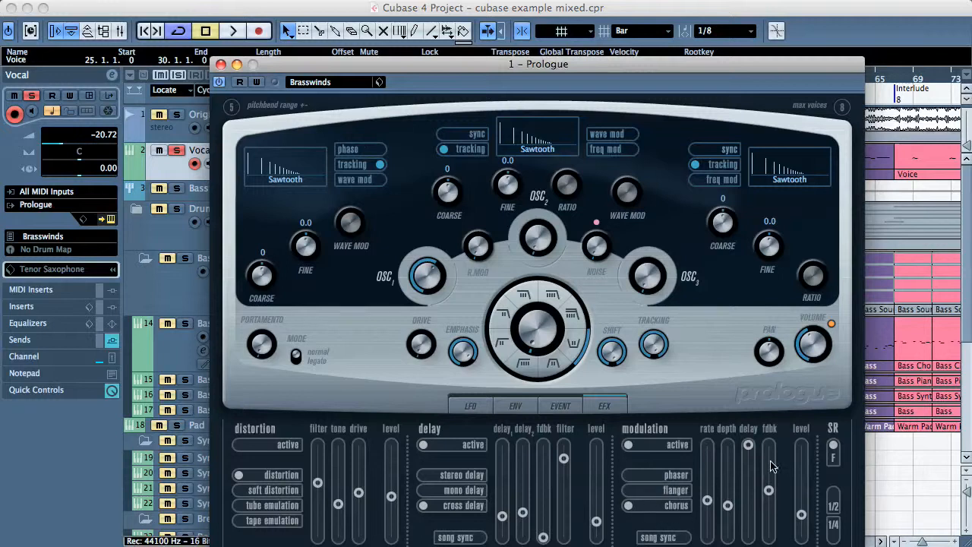
- Play the loop while lowering Prologue's modulation delay, raising its modulation level, choosing stereo delay and soft distortion, and increasing the distortion drive
key(space)
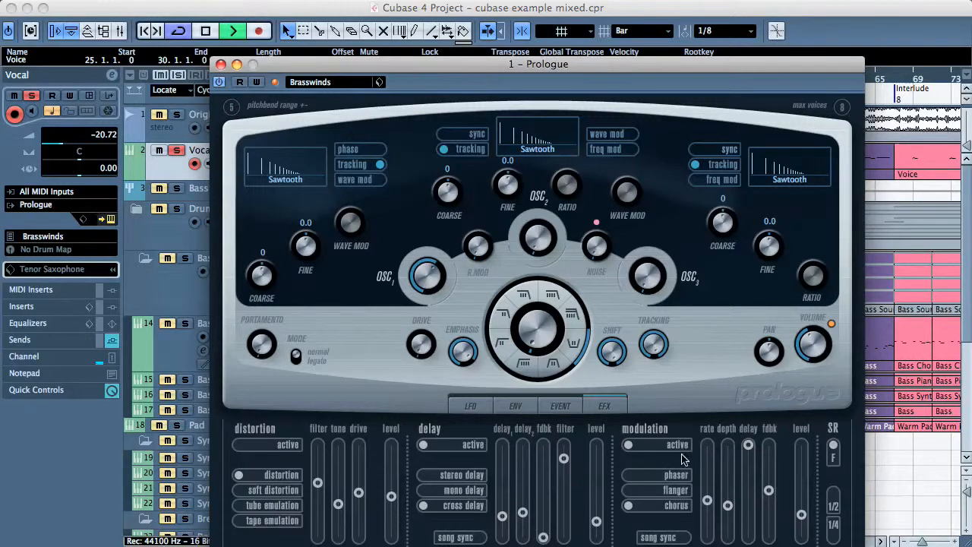
drag(750, 449, 744, 536)
drag(800, 516, 793, 495)
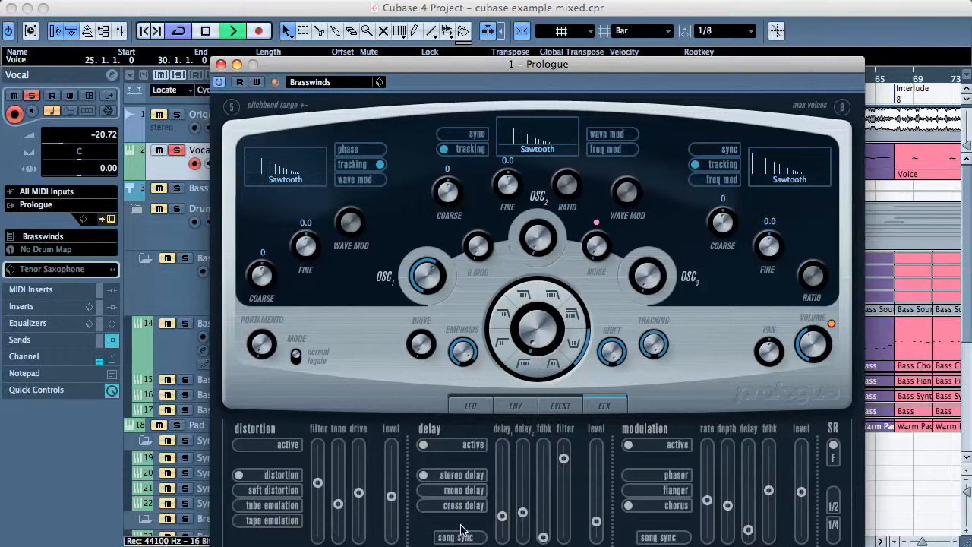
click(238, 492)
drag(355, 492, 358, 477)
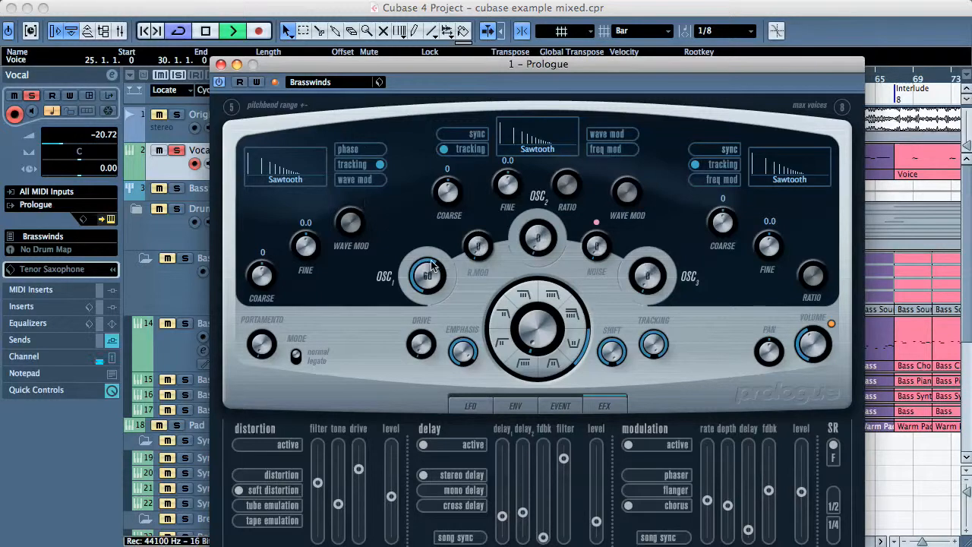
- Raise oscillator 1's level, try several filter types and increase the filter cutoff
mouse_move(433, 263)
mouse_down()
mouse_move(415, 275)
mouse_move(418, 285)
mouse_move(421, 265)
mouse_move(445, 266)
mouse_up()
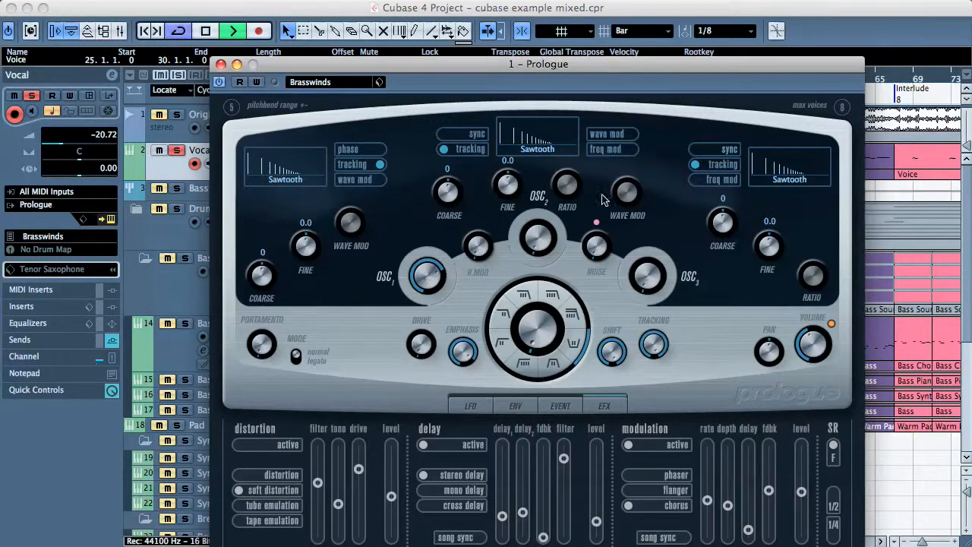
click(501, 346)
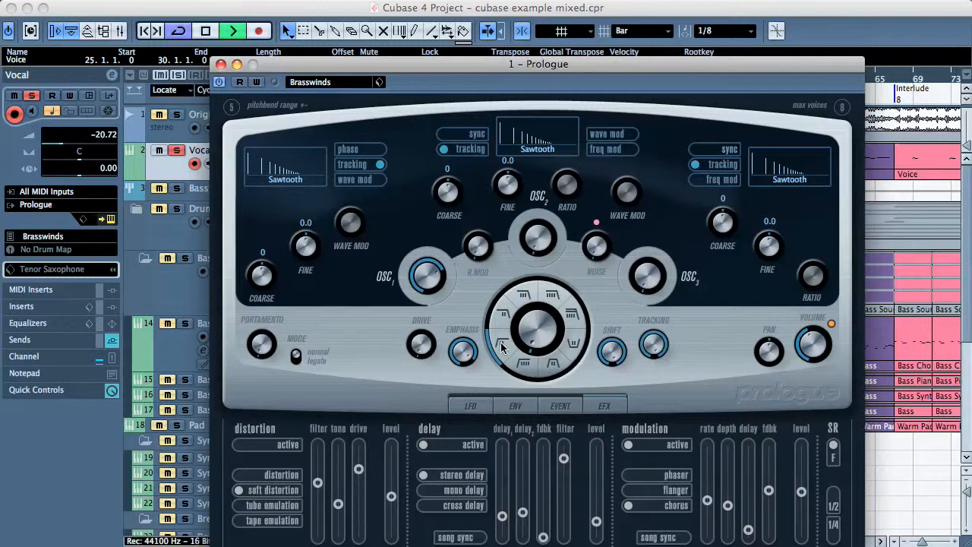
click(504, 314)
click(532, 306)
drag(523, 339, 549, 318)
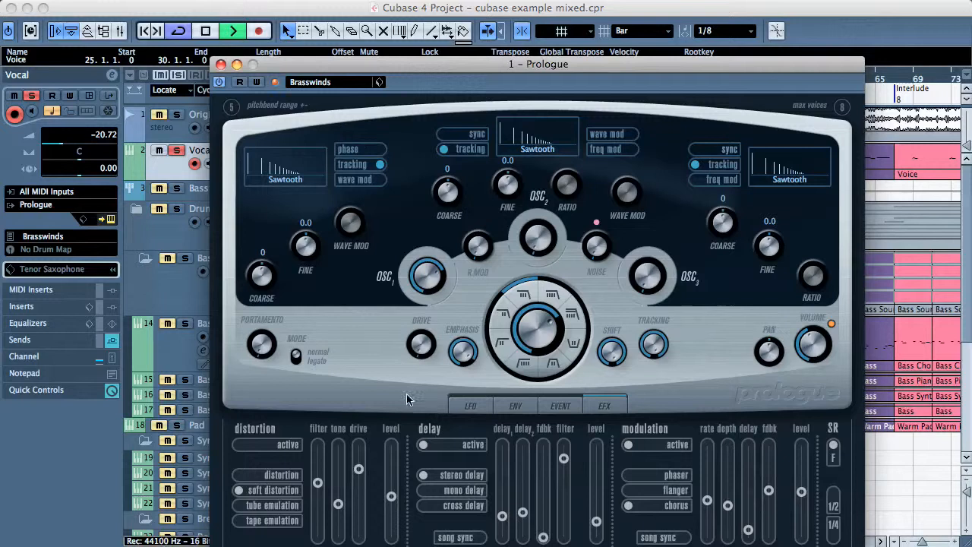
- Load the Cs Horns 2 preset in Prologue, listen to it and stop playback
click(342, 85)
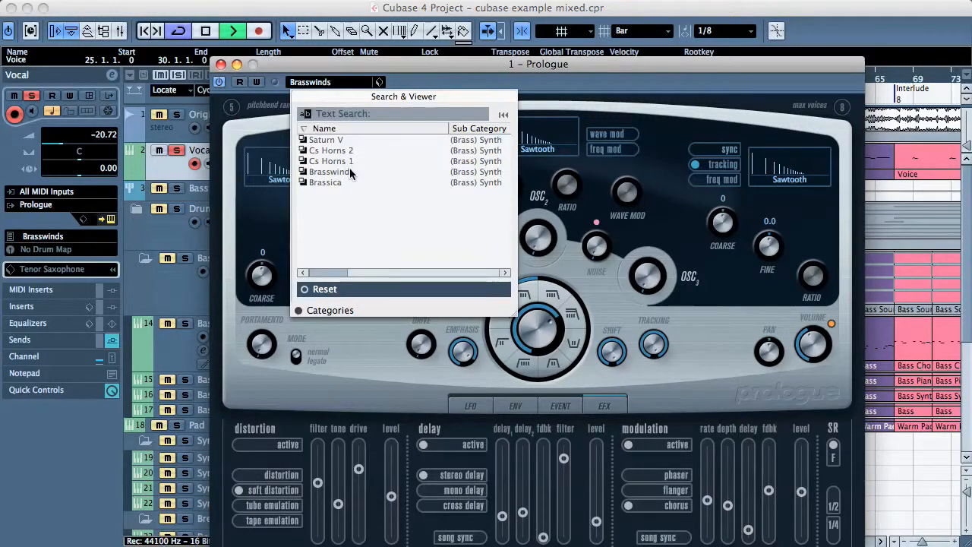
click(333, 153)
double_click(332, 152)
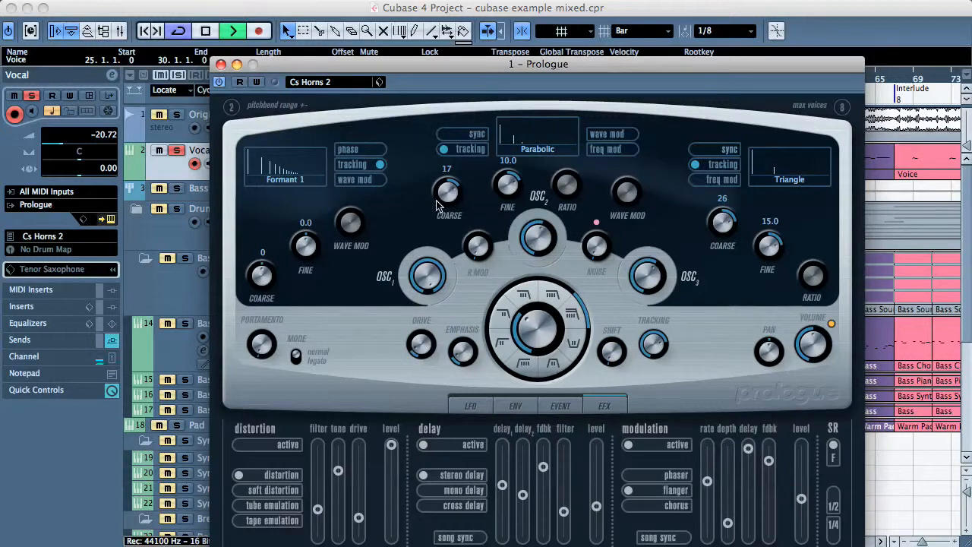
key(space)
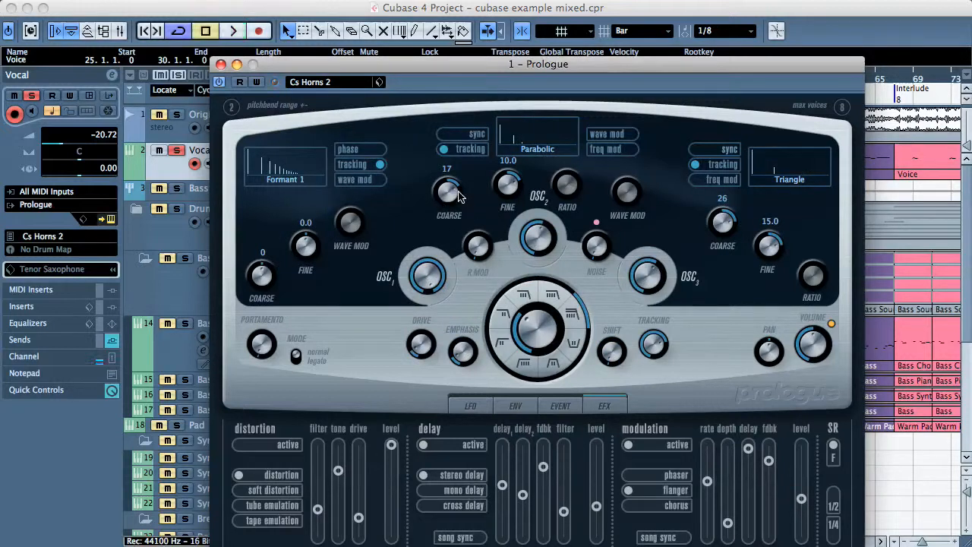
- Set the coarse tuning of oscillators 2 and 3 to 0 and adjust the drive
drag(457, 190, 448, 189)
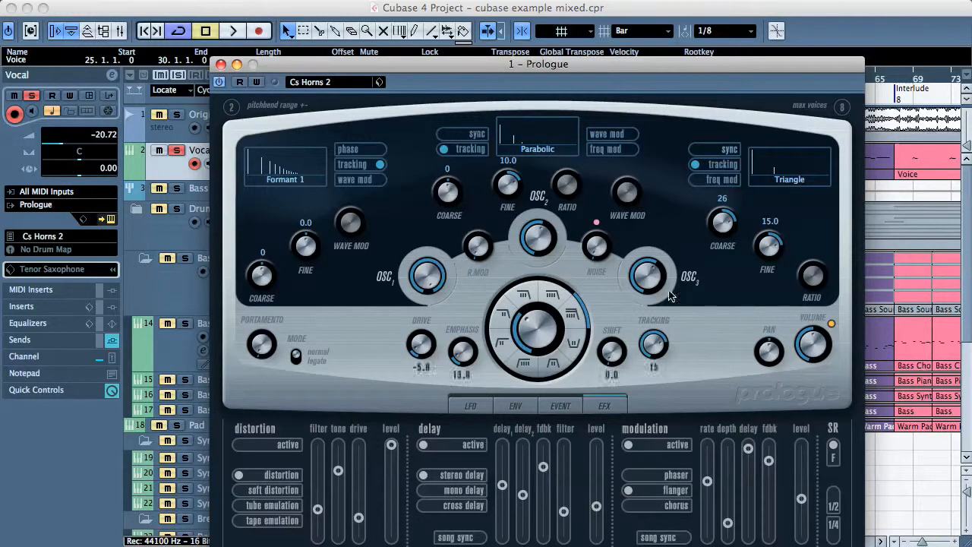
drag(731, 226, 723, 222)
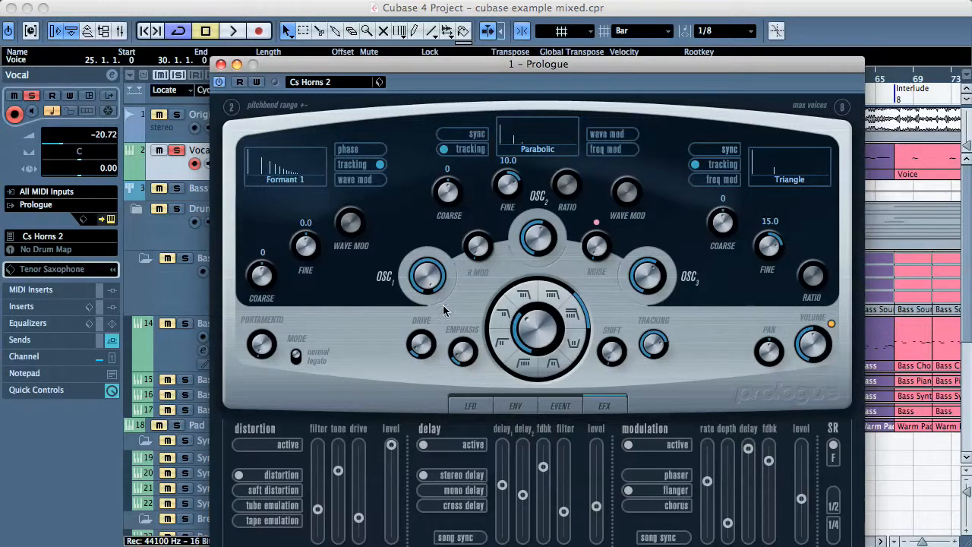
mouse_move(418, 346)
mouse_down()
mouse_move(422, 340)
mouse_move(415, 350)
mouse_up()
- Load the Brassica preset in Prologue and close the preset browser
click(319, 84)
click(332, 182)
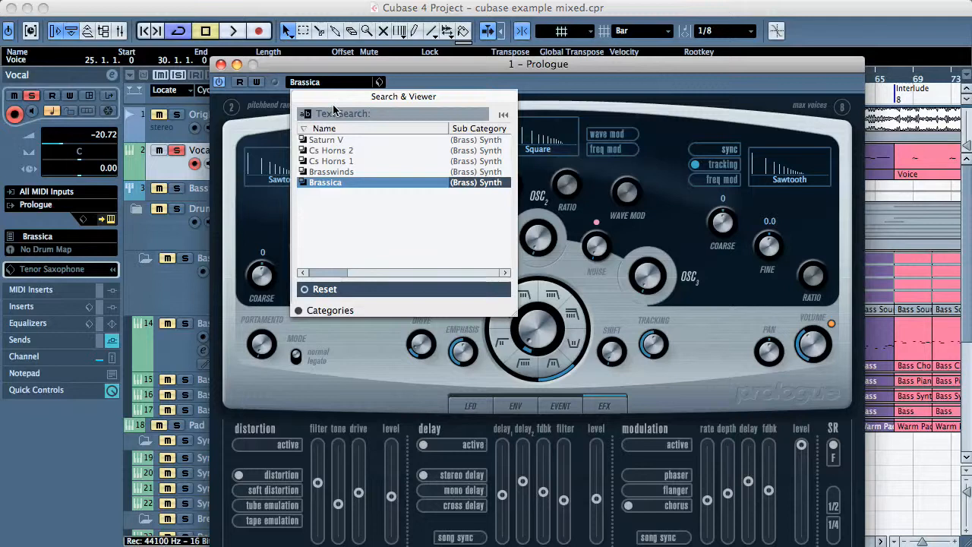
click(410, 77)
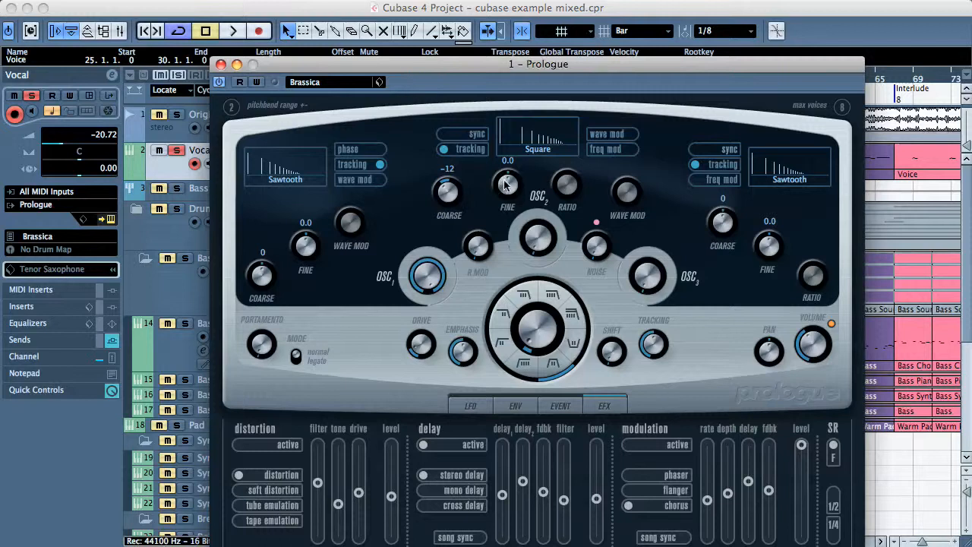
- Set oscillator 2's coarse tuning to 0 and the pitchbend range to 5
drag(445, 190, 448, 191)
click(232, 108)
click(255, 178)
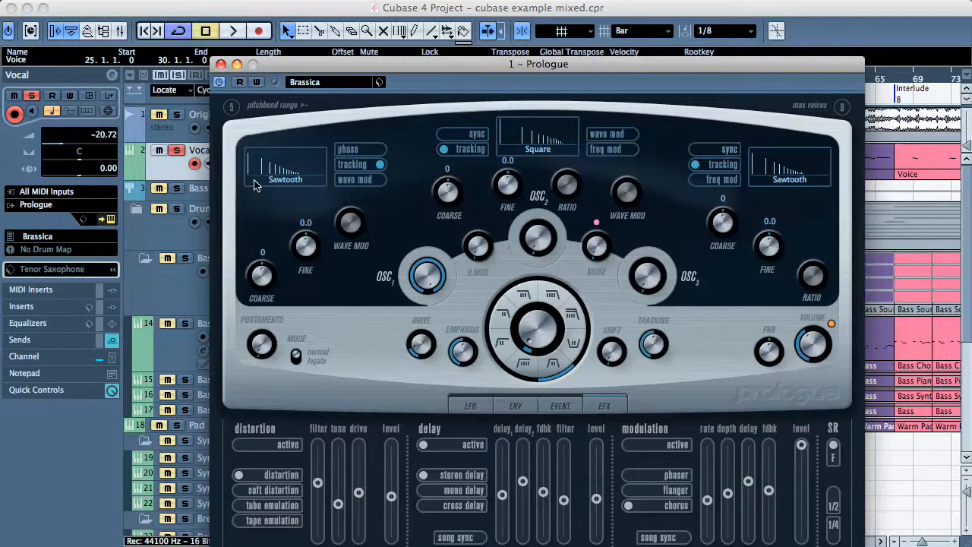